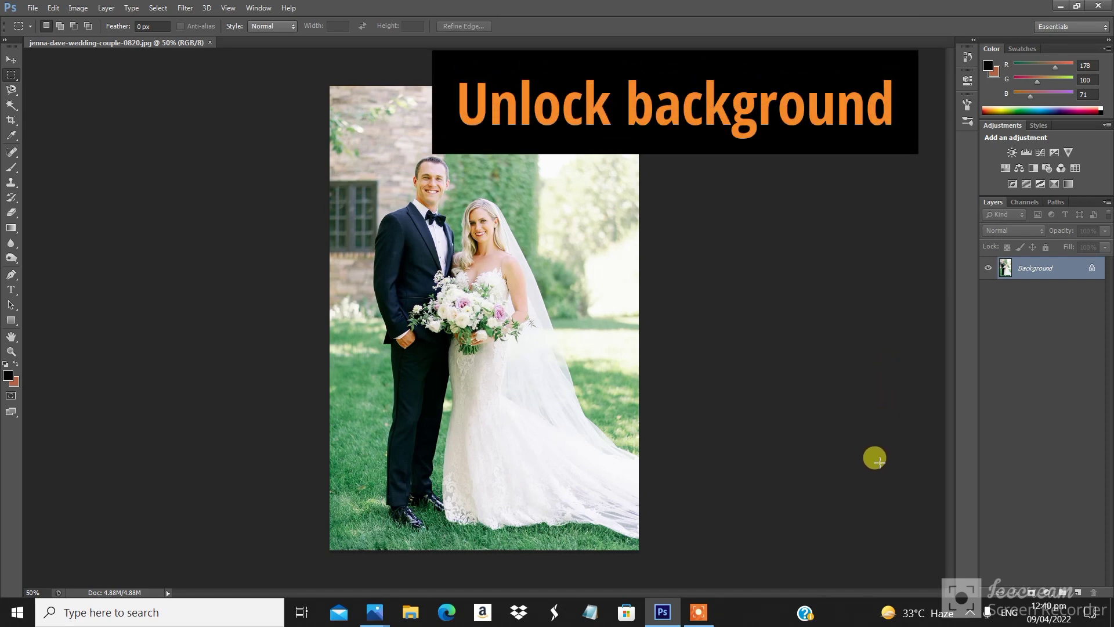
Step: Convert the locked Background into an unlocked layer named Layer 0
{"action": "double_click", "coordinate": [1091, 268]}
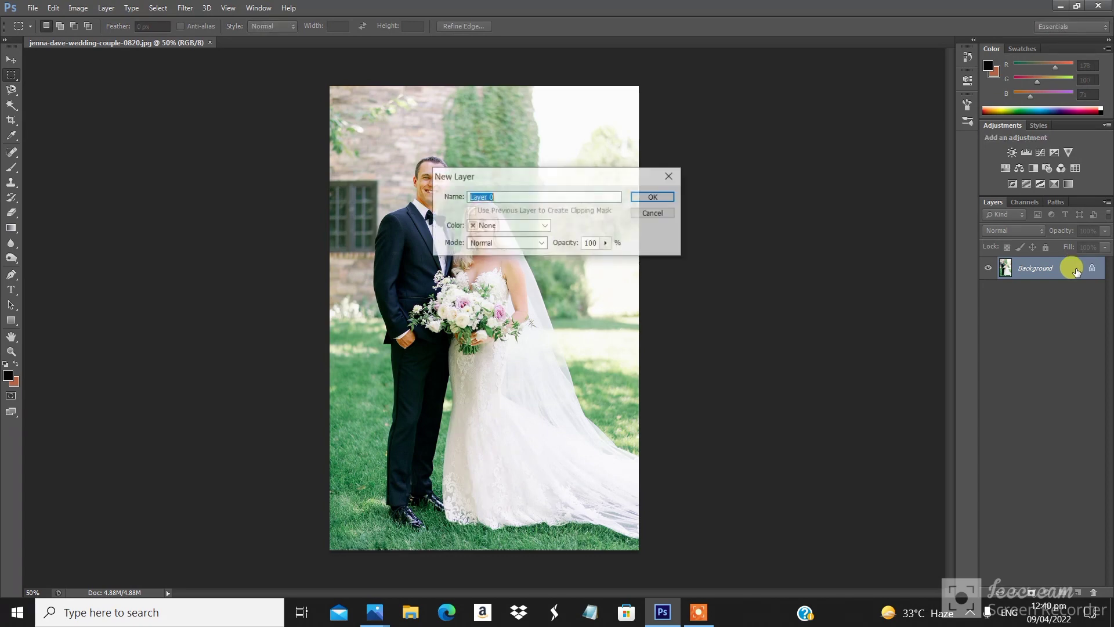
{"action": "left_click", "coordinate": [654, 199]}
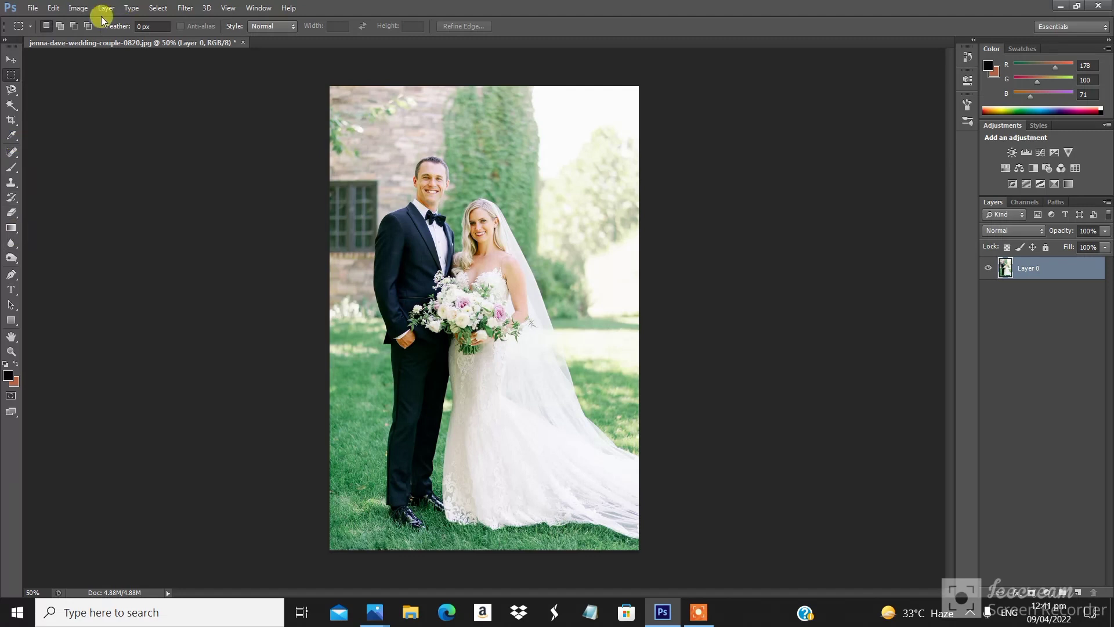
{"action": "left_click", "coordinate": [83, 11]}
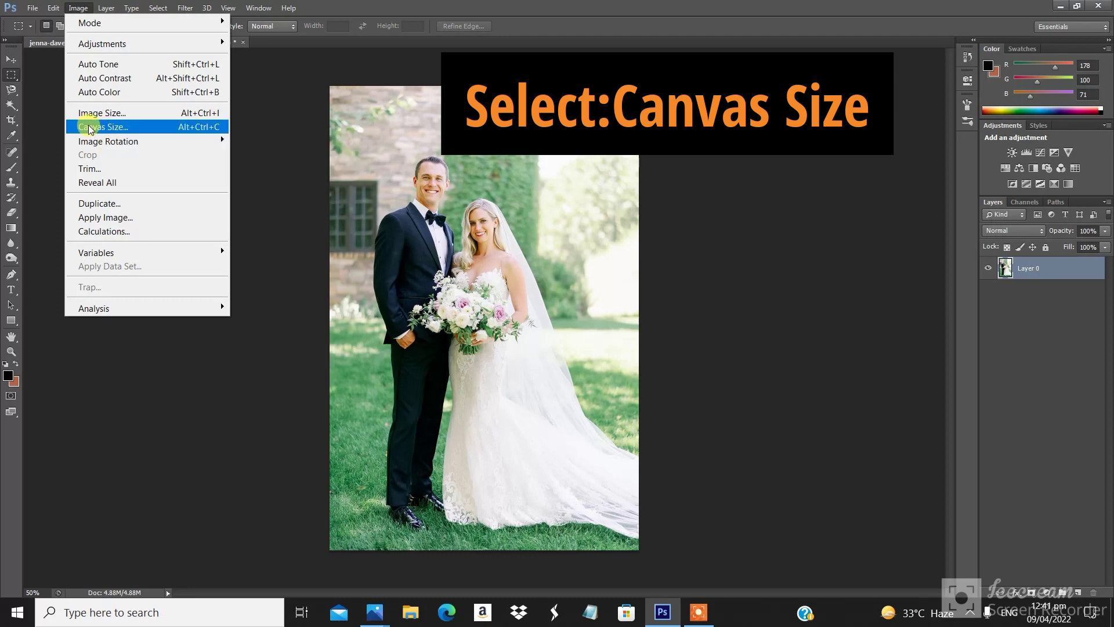
Step: Bring up Canvas Size with its units switched to inches, showing 3.55 × 5.333 in
{"action": "left_click", "coordinate": [165, 129]}
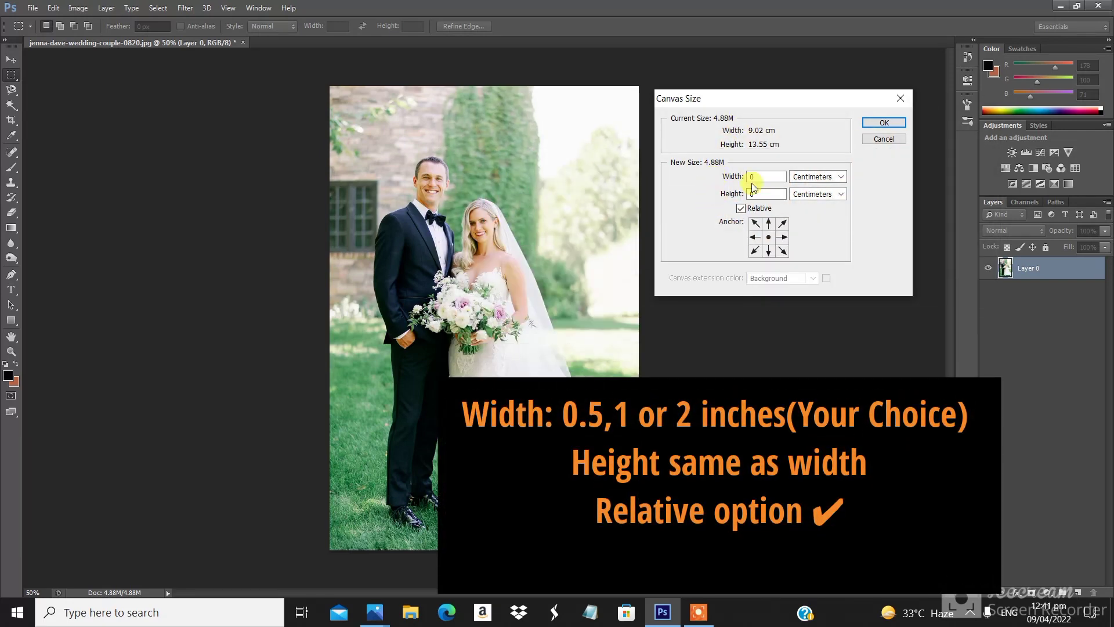
{"action": "left_click", "coordinate": [841, 176]}
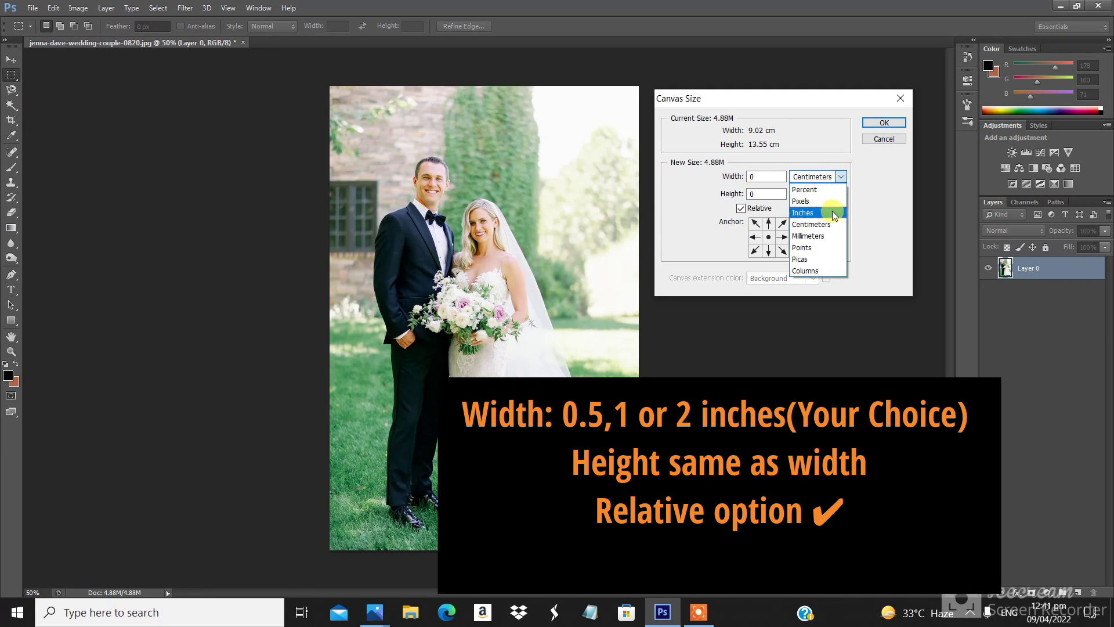
{"action": "left_click", "coordinate": [834, 214]}
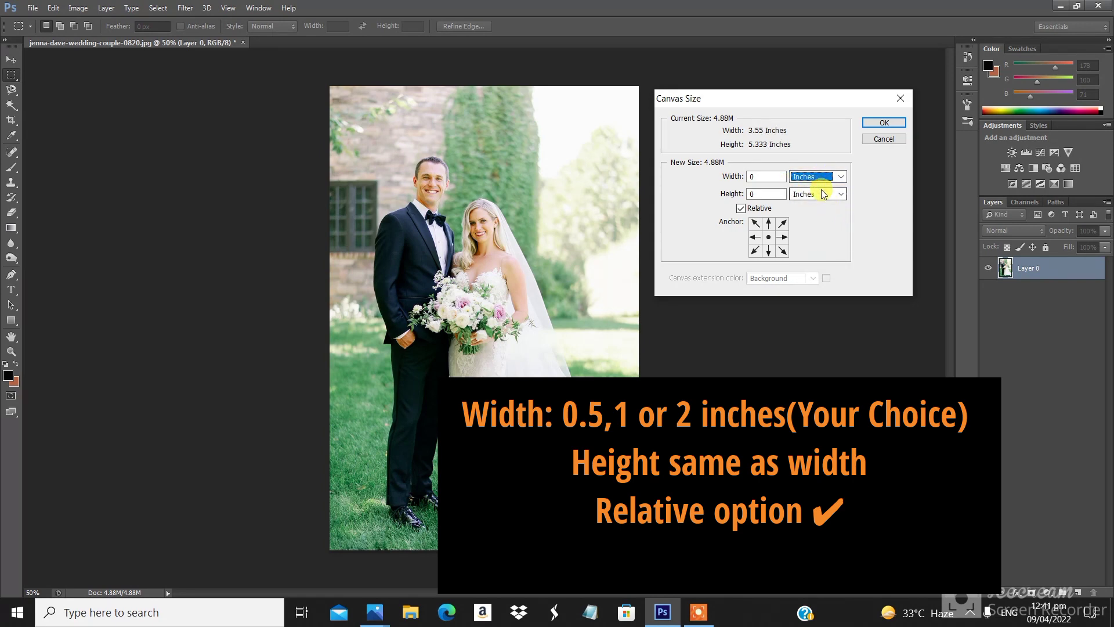
{"action": "left_click", "coordinate": [740, 208]}
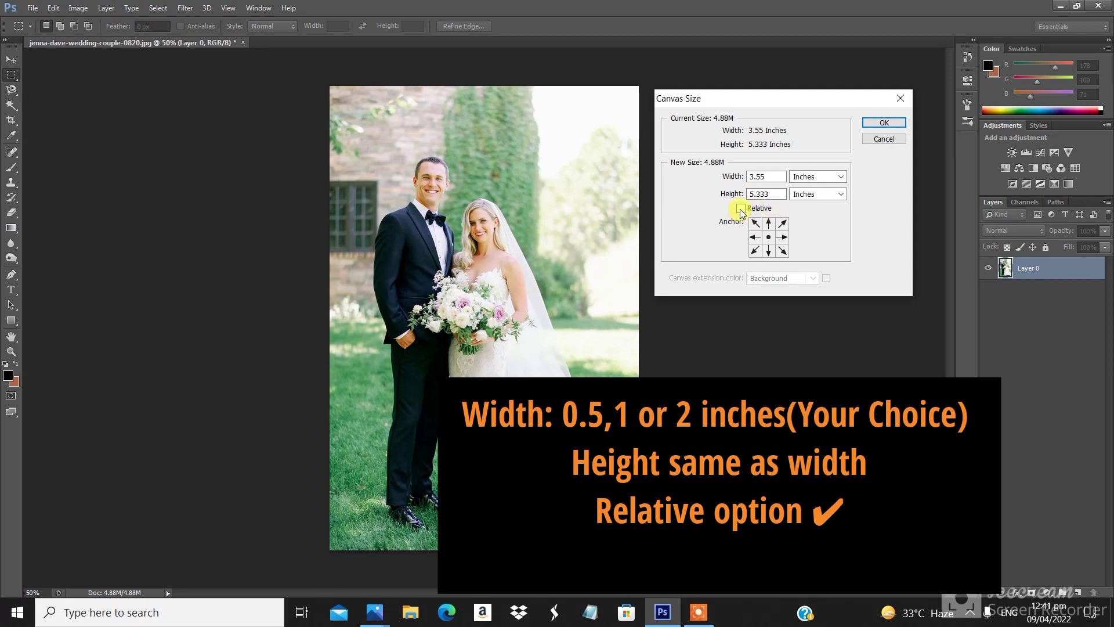
Step: Enlarge the canvas by a relative 0.5 inches in width and height
{"action": "left_click", "coordinate": [740, 208]}
{"action": "double_click", "coordinate": [760, 176]}
{"action": "type", "text": "0."}
{"action": "double_click", "coordinate": [765, 195]}
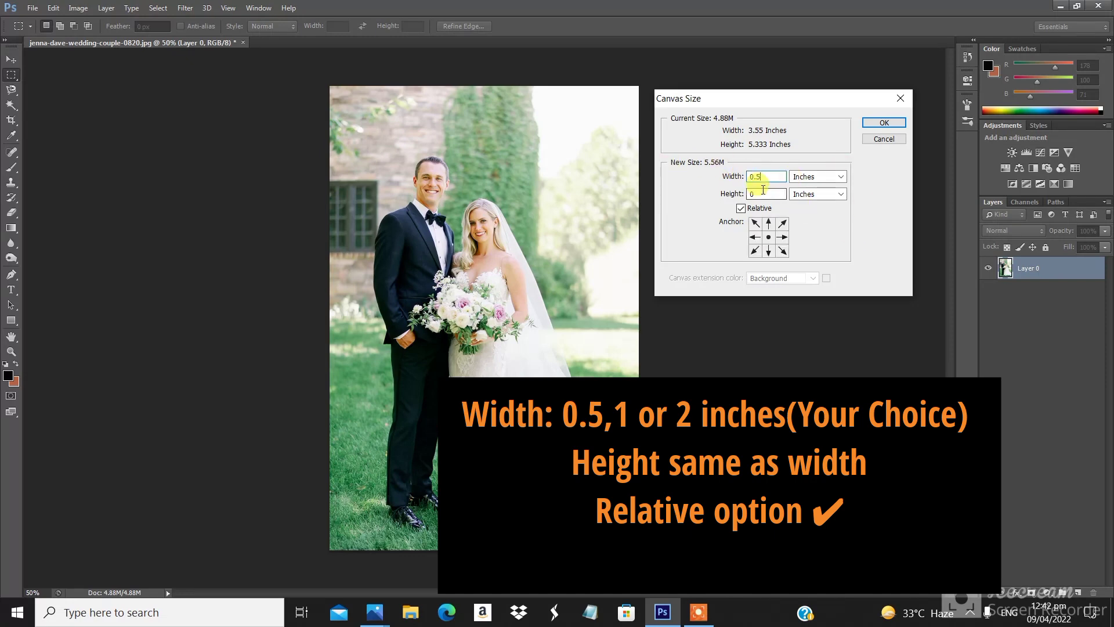
{"action": "type", "text": "0.5"}
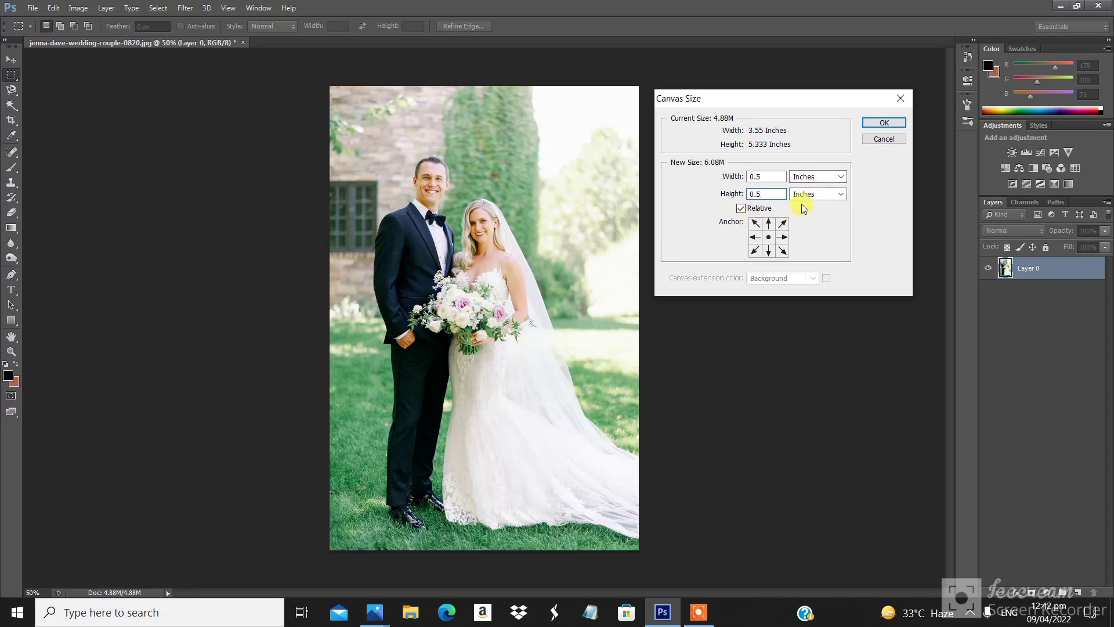
{"action": "left_click", "coordinate": [883, 123]}
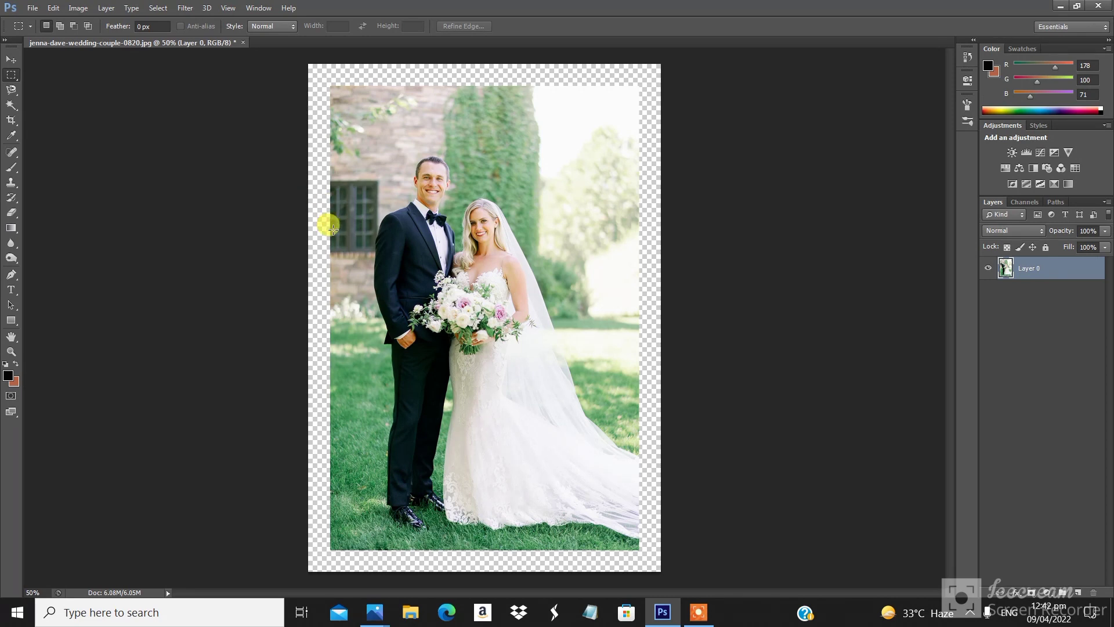
{"action": "left_click", "coordinate": [54, 8]}
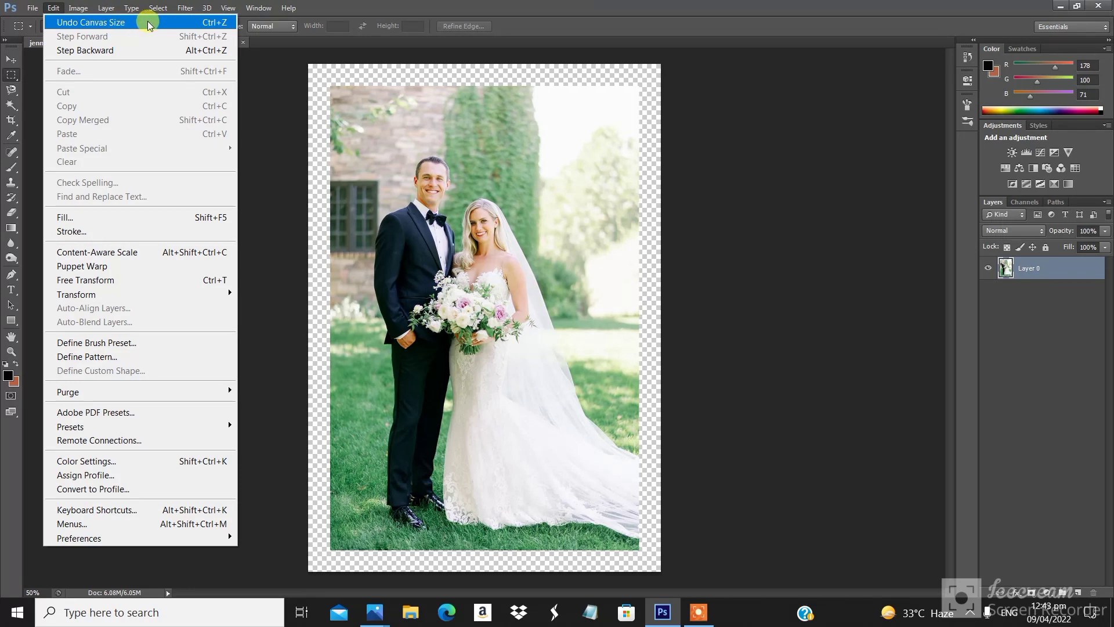
{"action": "left_click", "coordinate": [149, 23]}
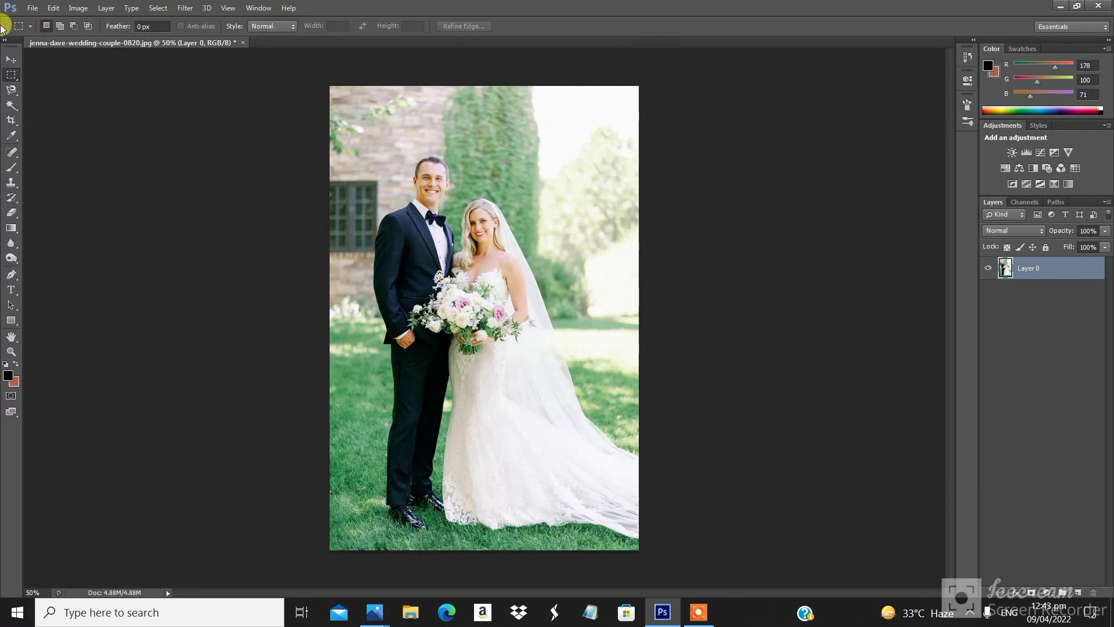
{"action": "left_click", "coordinate": [79, 8]}
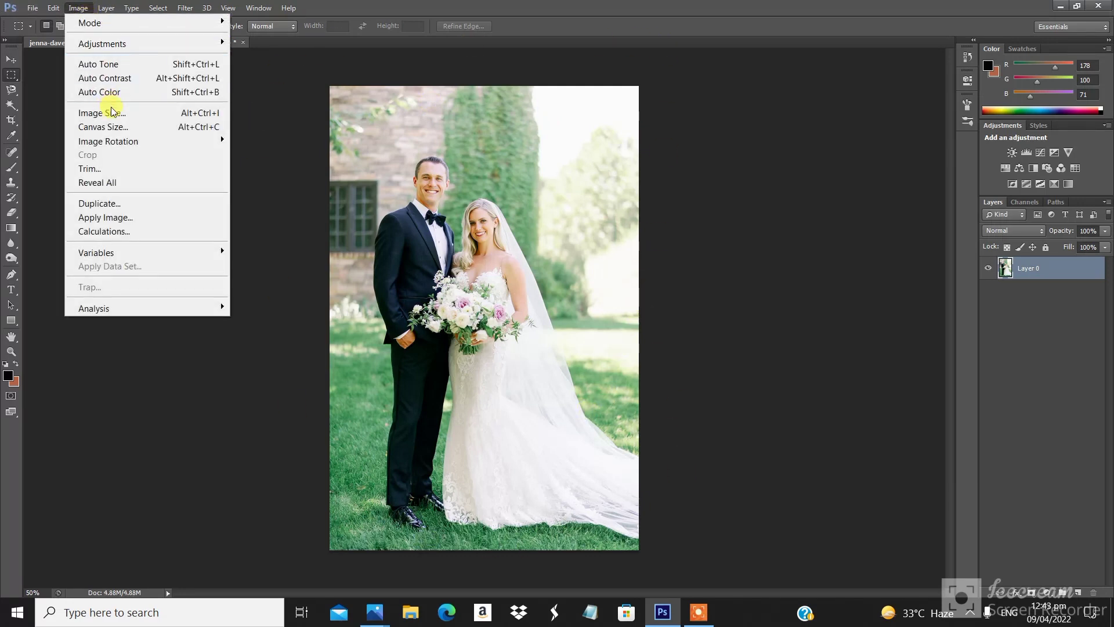
{"action": "left_click", "coordinate": [166, 127]}
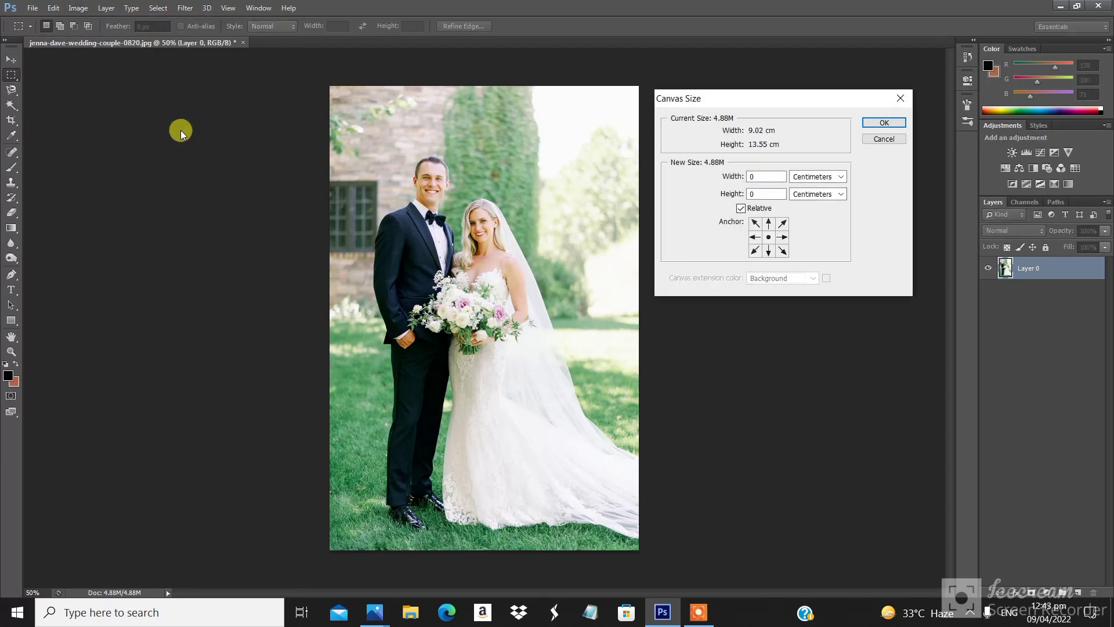
{"action": "left_click", "coordinate": [841, 177]}
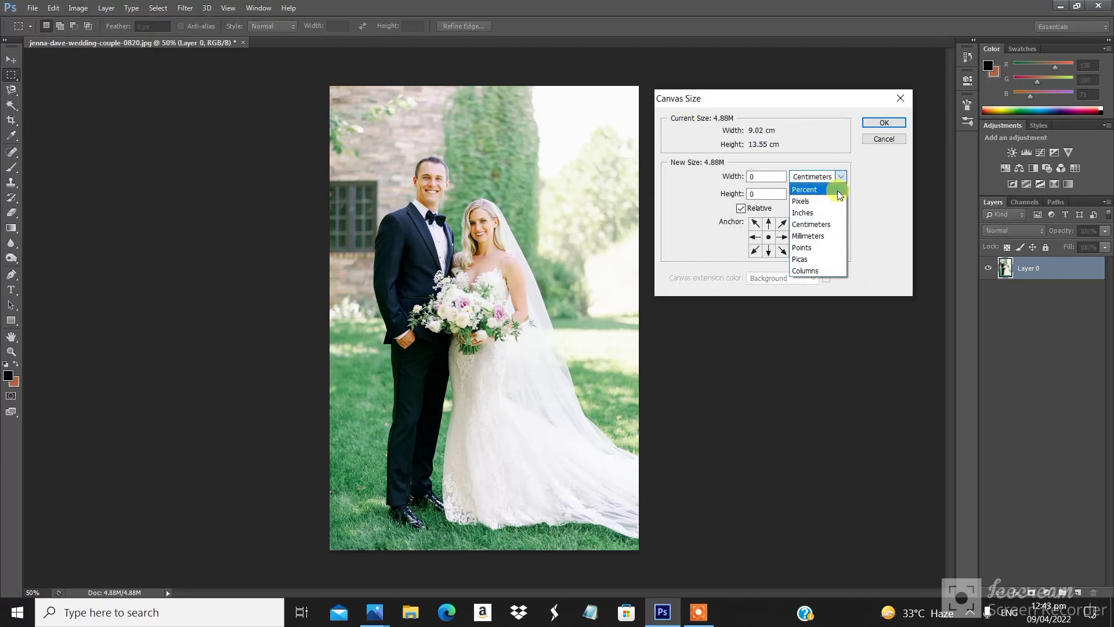
{"action": "left_click", "coordinate": [834, 212]}
{"action": "left_click", "coordinate": [779, 176]}
{"action": "type", "text": ".5"}
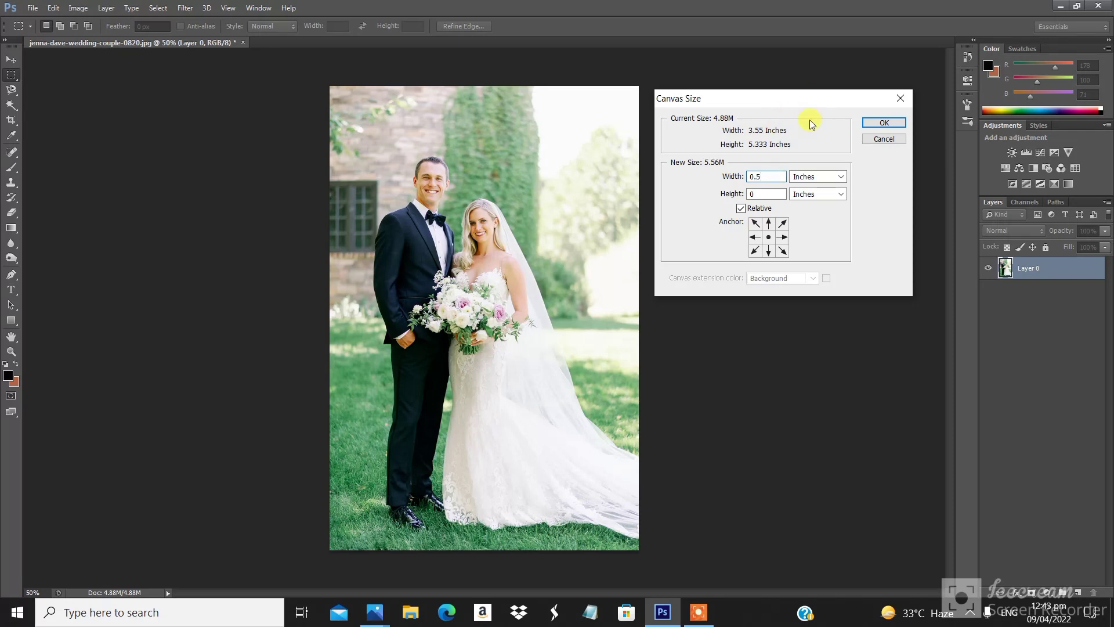
{"action": "left_click", "coordinate": [772, 194]}
{"action": "type", "text": "."}
{"action": "type", "text": "5"}
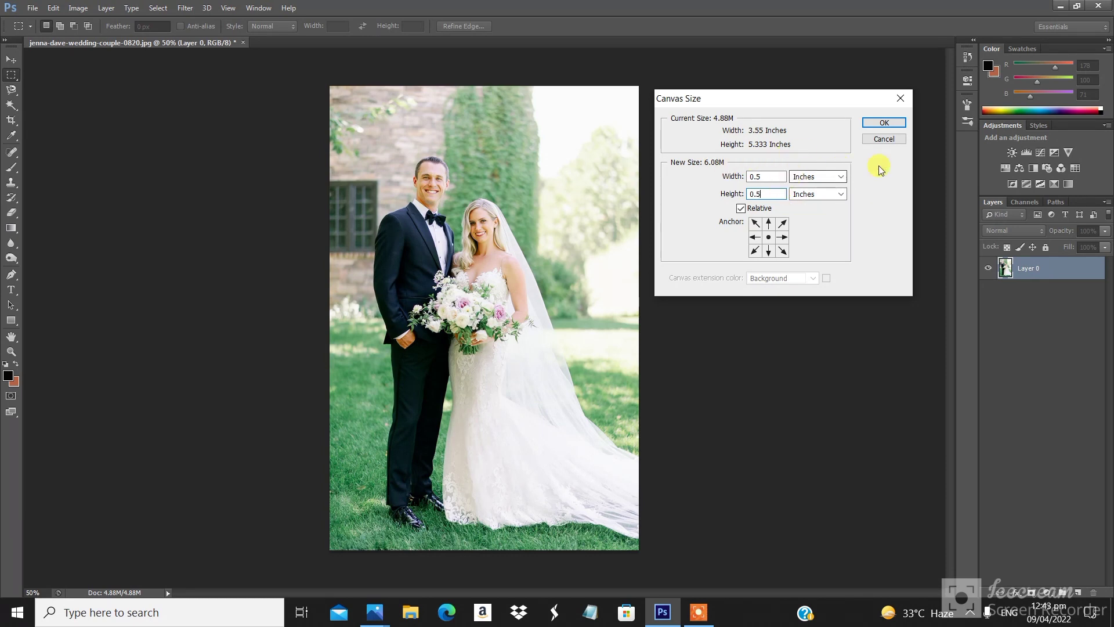
{"action": "left_click", "coordinate": [884, 122]}
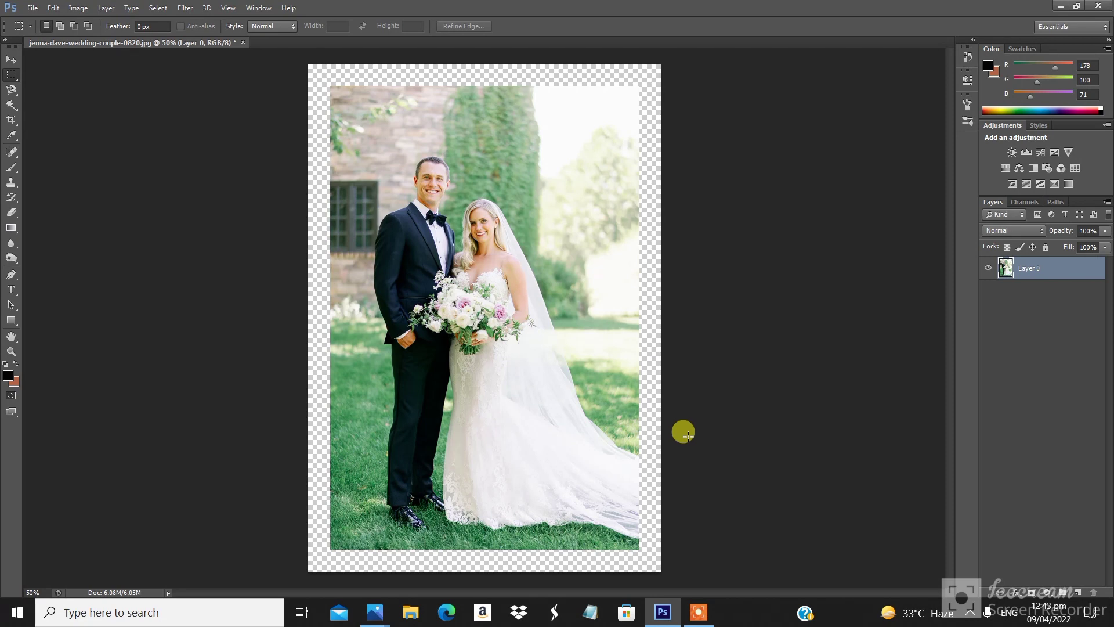
Step: Add a Solid Color fill layer in near-white fdfcfc above Layer 0
{"action": "left_click", "coordinate": [1047, 591]}
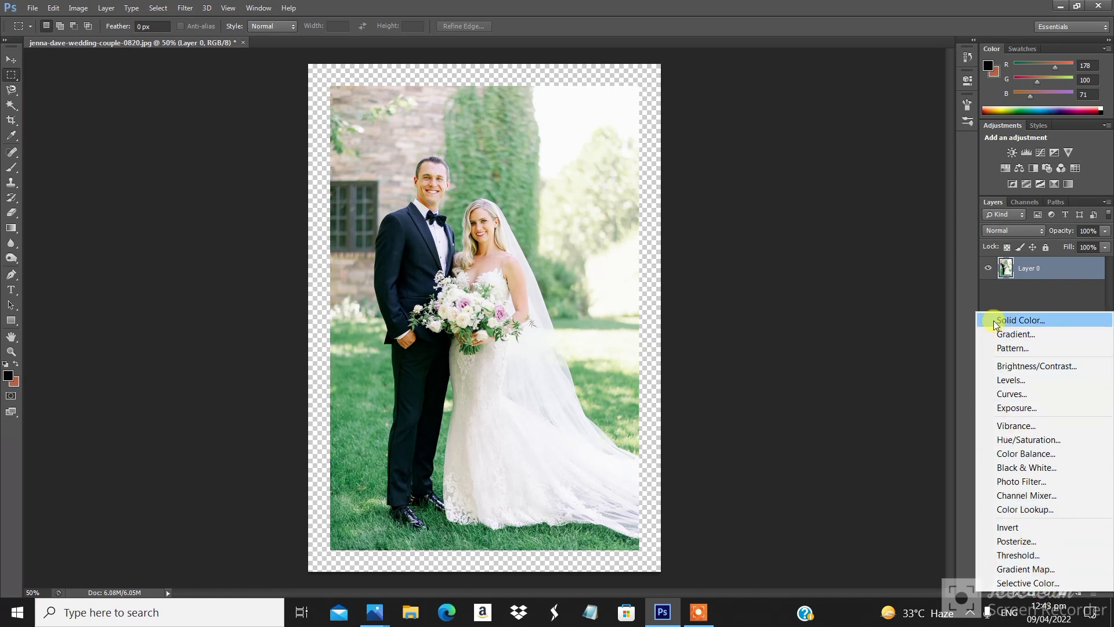
{"action": "left_click", "coordinate": [1049, 320]}
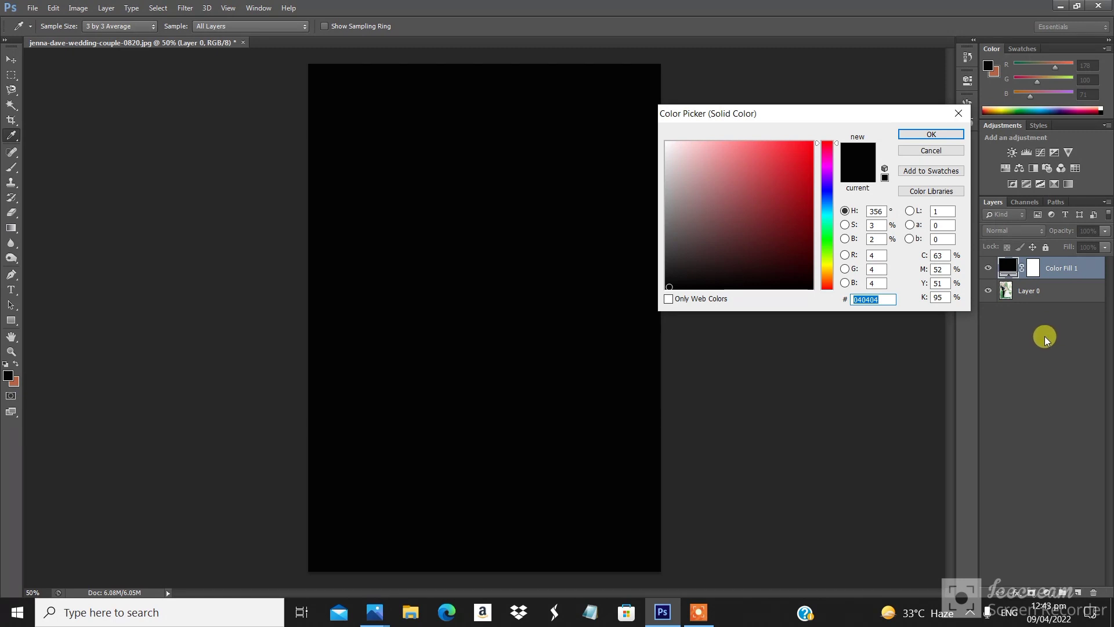
{"action": "left_click", "coordinate": [665, 142]}
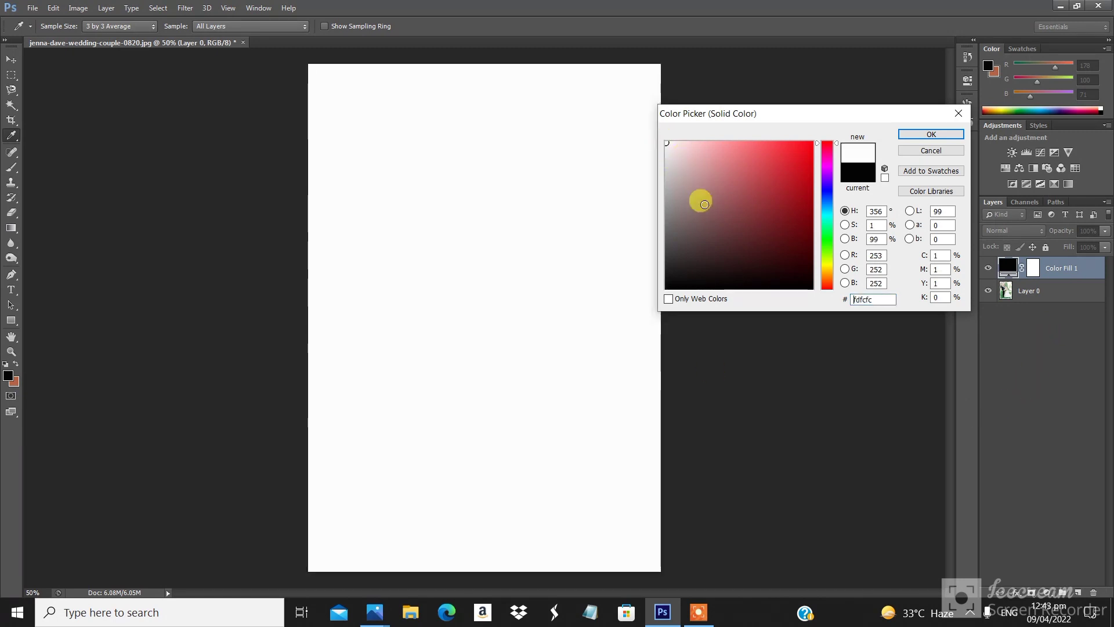
{"action": "left_click", "coordinate": [931, 134]}
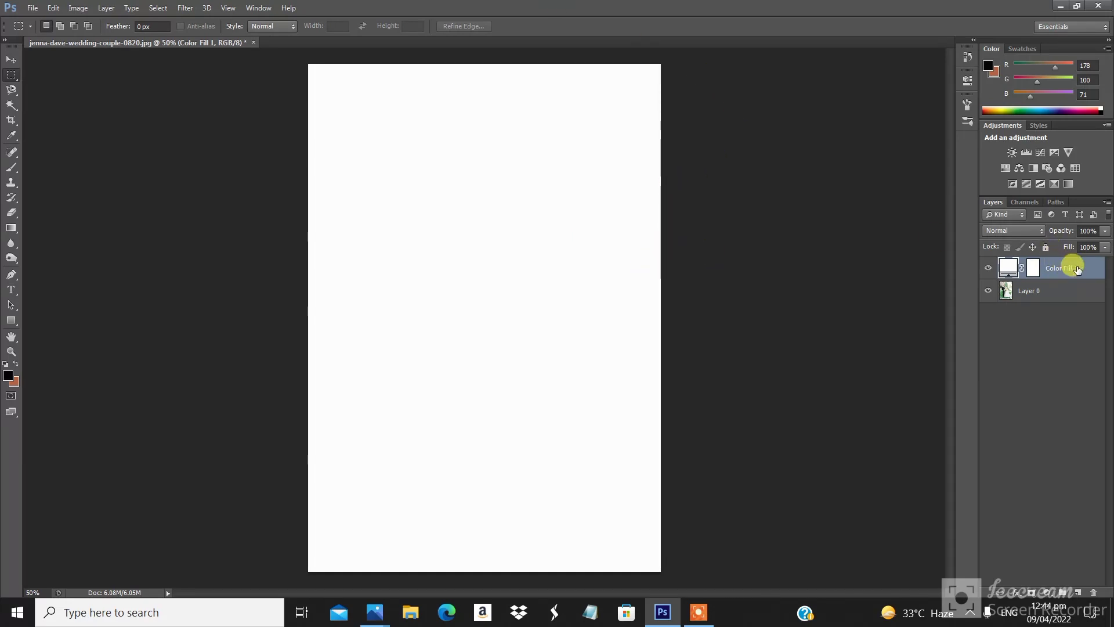
Step: Move Color Fill 1 beneath Layer 0 and reopen the fill's colour picker
{"action": "left_click_drag", "start_coordinate": [1077, 269], "coordinate": [1079, 308]}
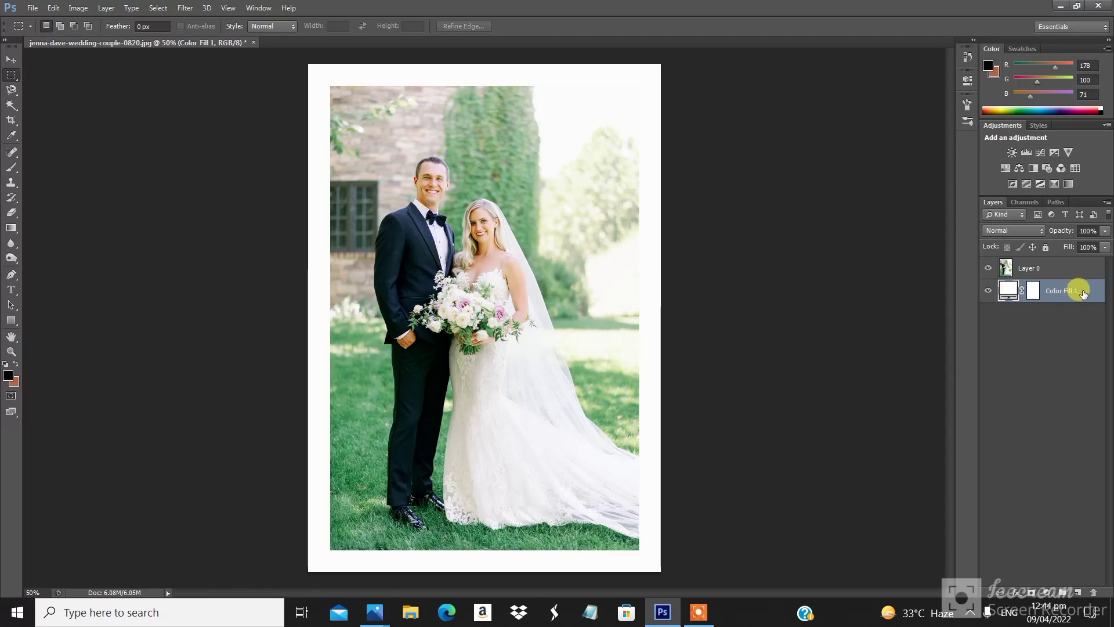
{"action": "double_click", "coordinate": [1009, 292]}
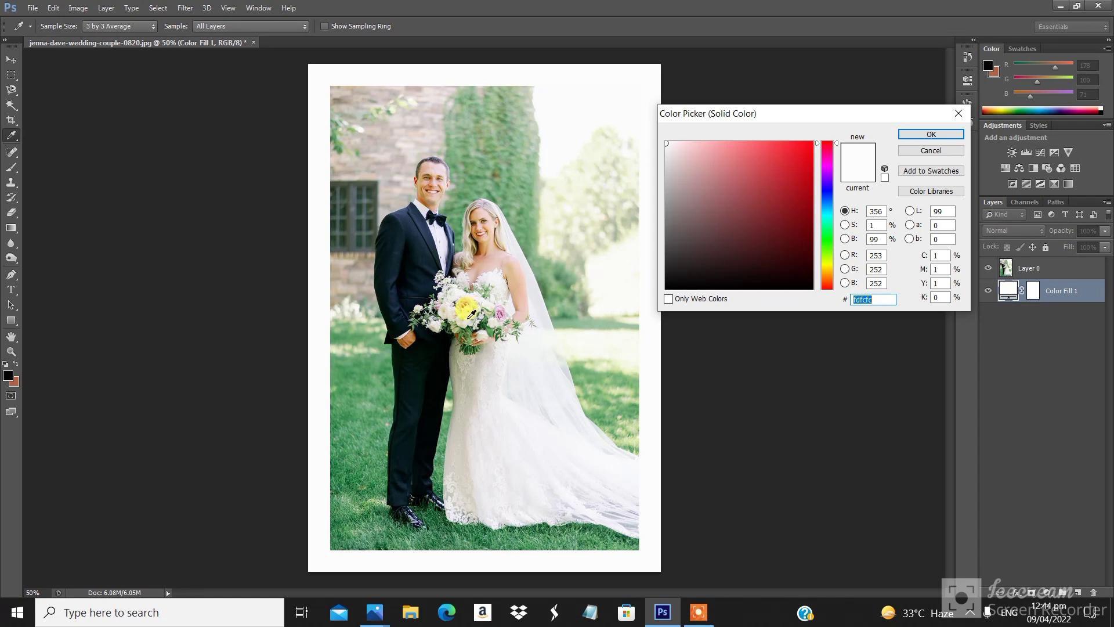
Step: Recolour the border fill to cream e9e9de sampled from the photo, then select Layer 0
{"action": "left_click", "coordinate": [469, 318]}
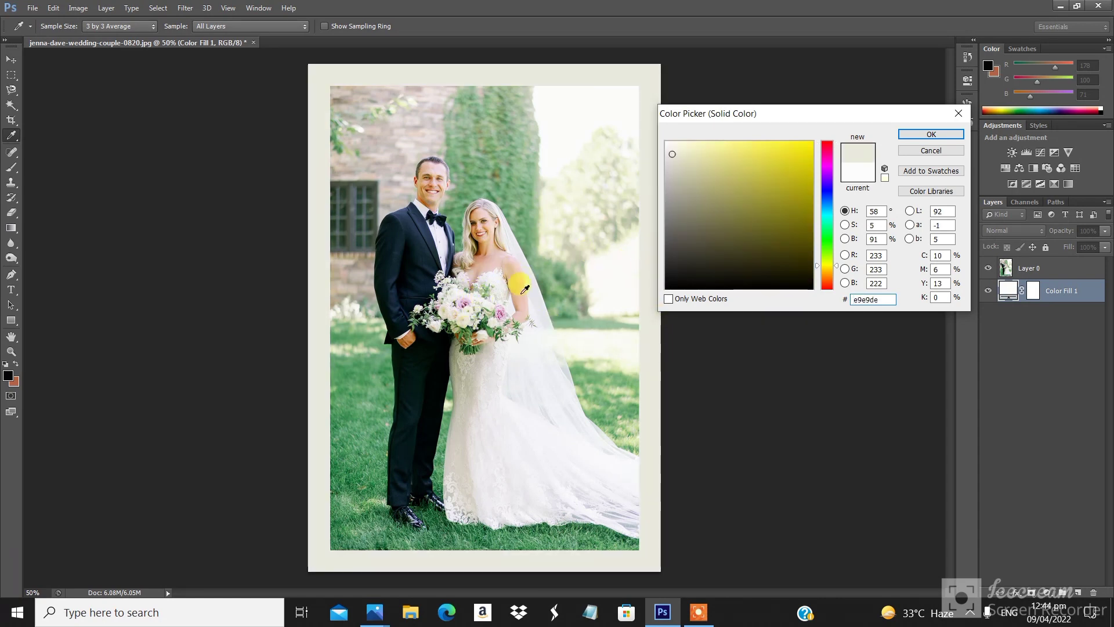
{"action": "left_click", "coordinate": [930, 136]}
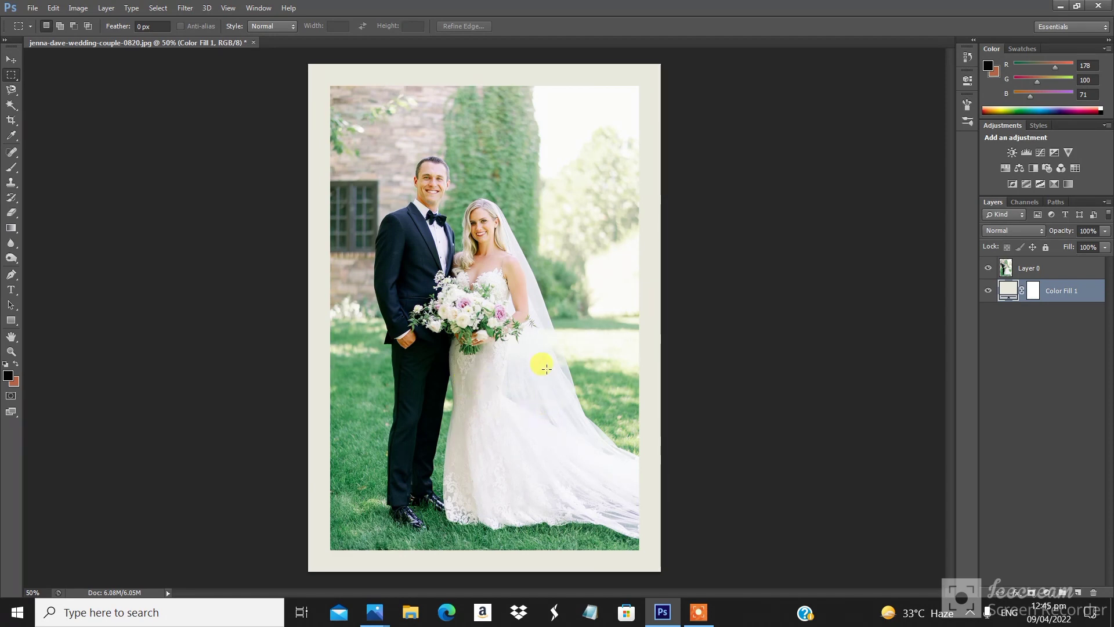
{"action": "key", "text": "alt+bracketright"}
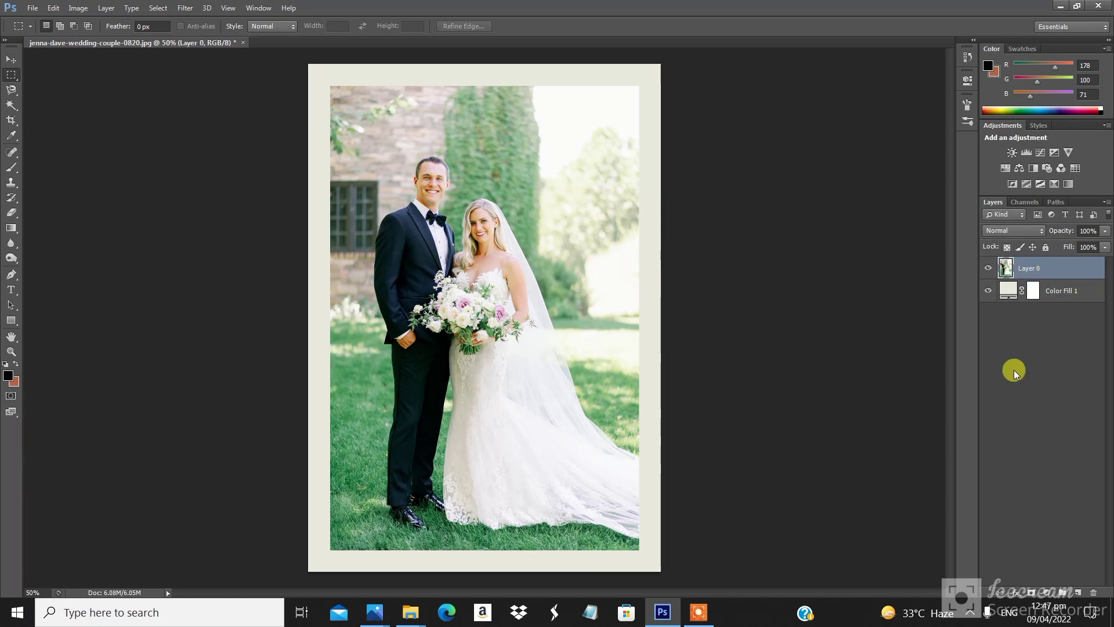
Step: Add a thick black Inside stroke with Normal blending to Layer 0
{"action": "left_click", "coordinate": [1014, 596]}
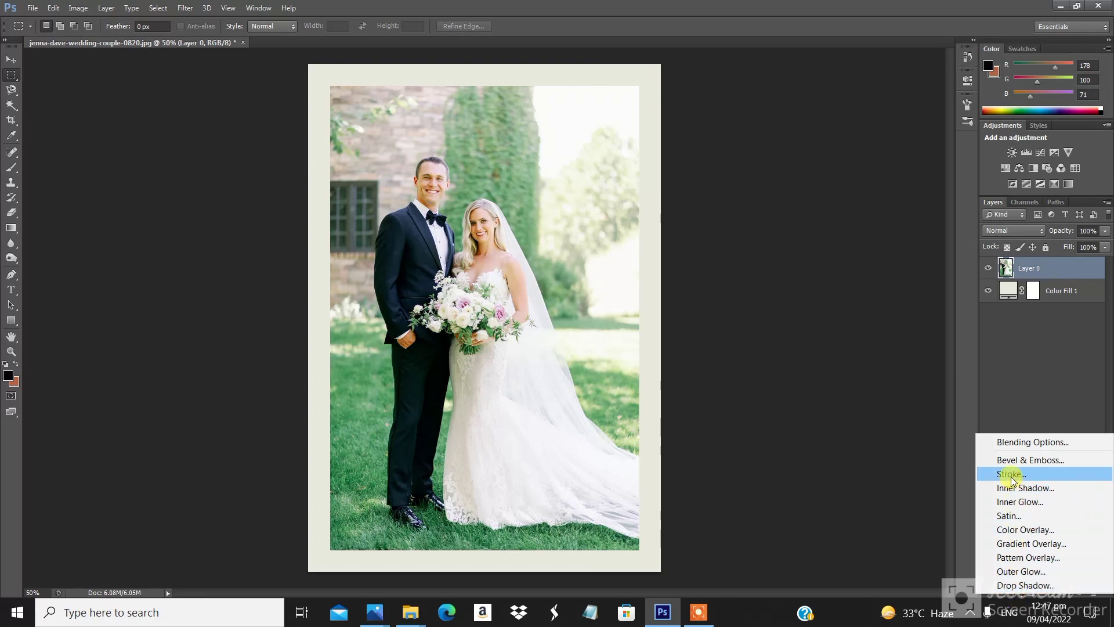
{"action": "left_click", "coordinate": [1059, 472]}
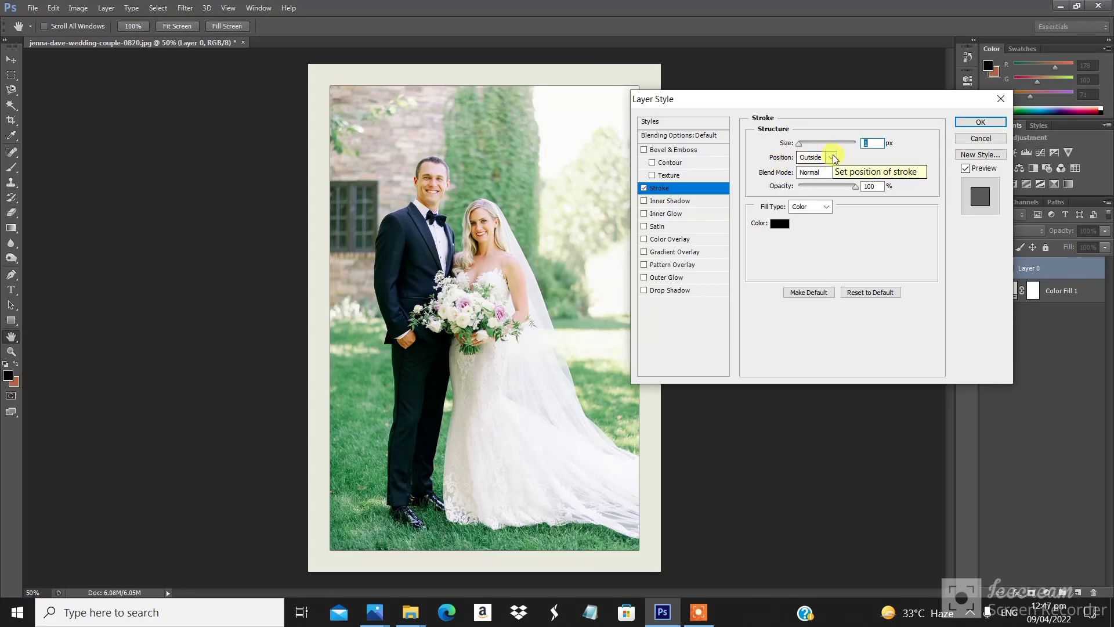
{"action": "left_click", "coordinate": [835, 158]}
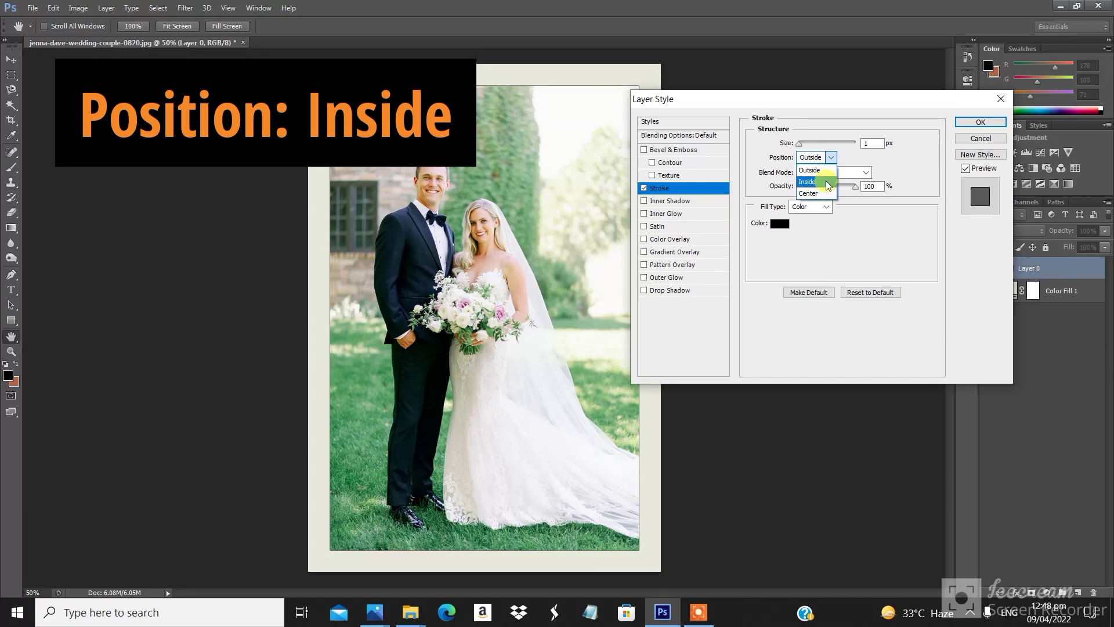
{"action": "left_click", "coordinate": [828, 185]}
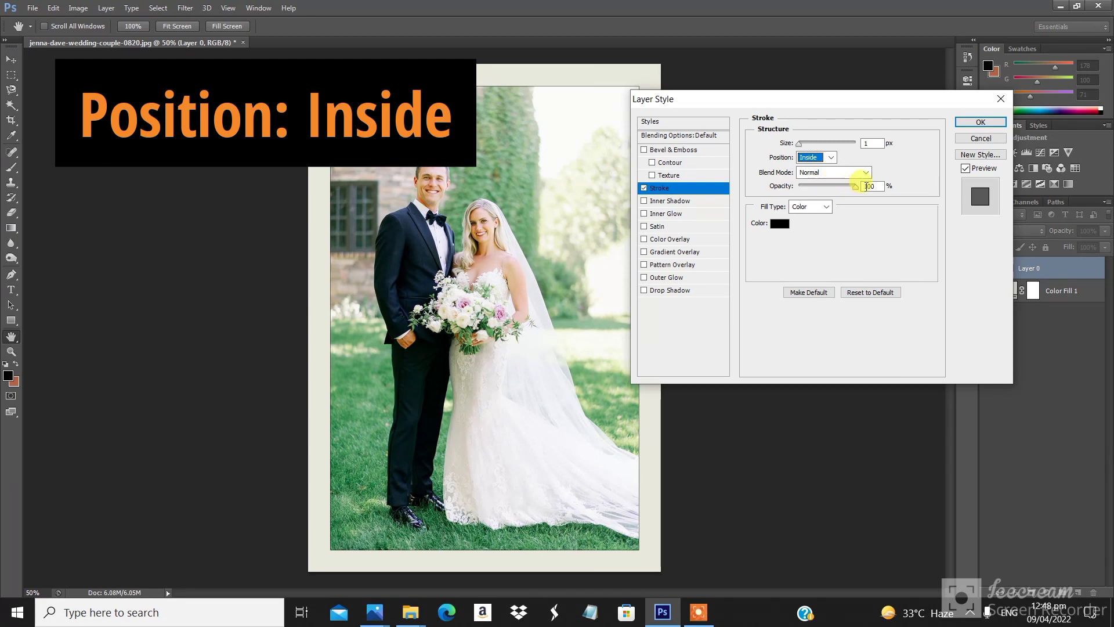
{"action": "left_click", "coordinate": [780, 223]}
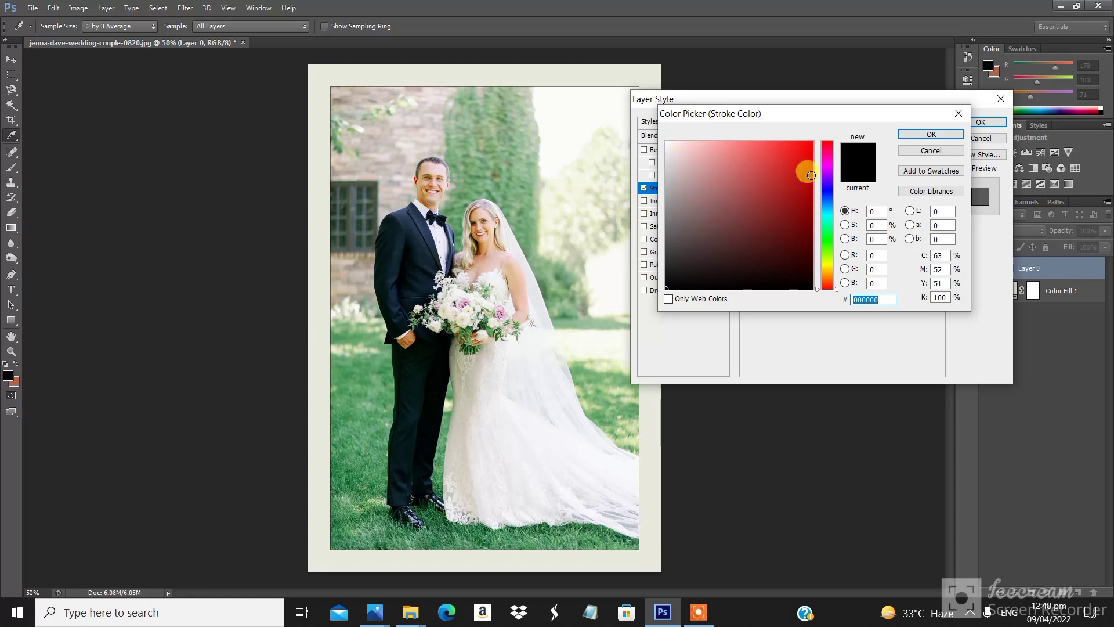
{"action": "left_click", "coordinate": [923, 132]}
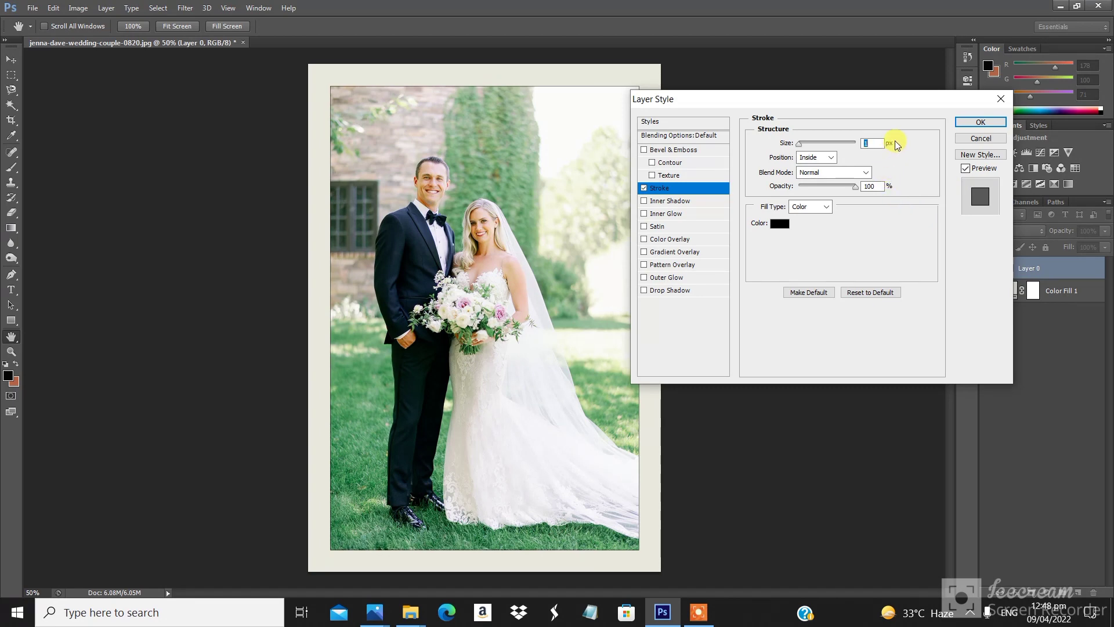
{"action": "left_click", "coordinate": [871, 170]}
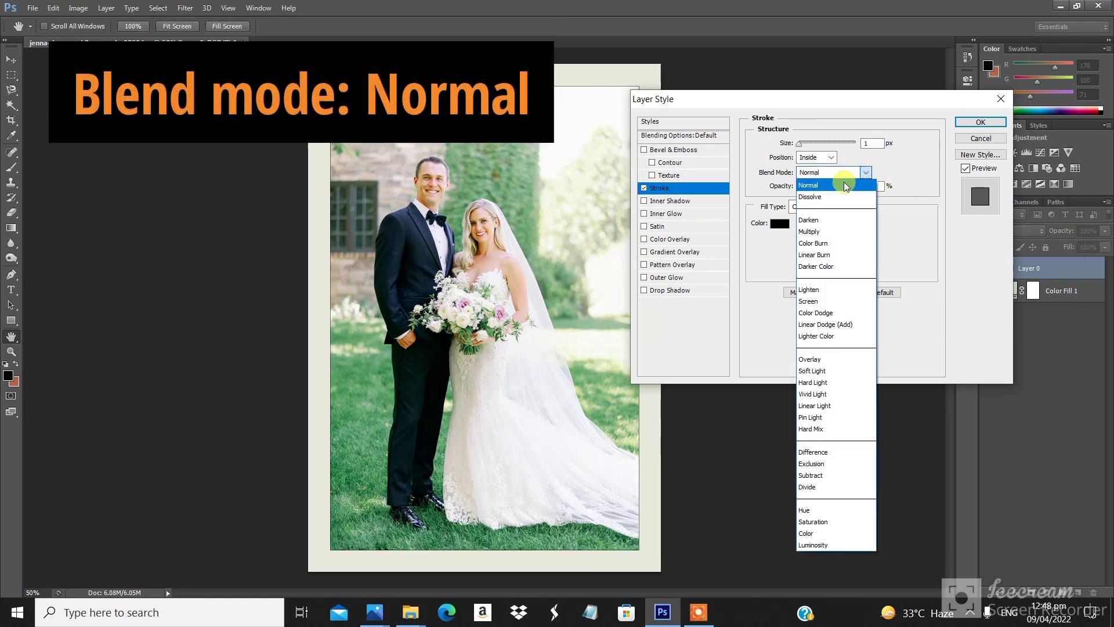
{"action": "left_click", "coordinate": [843, 182]}
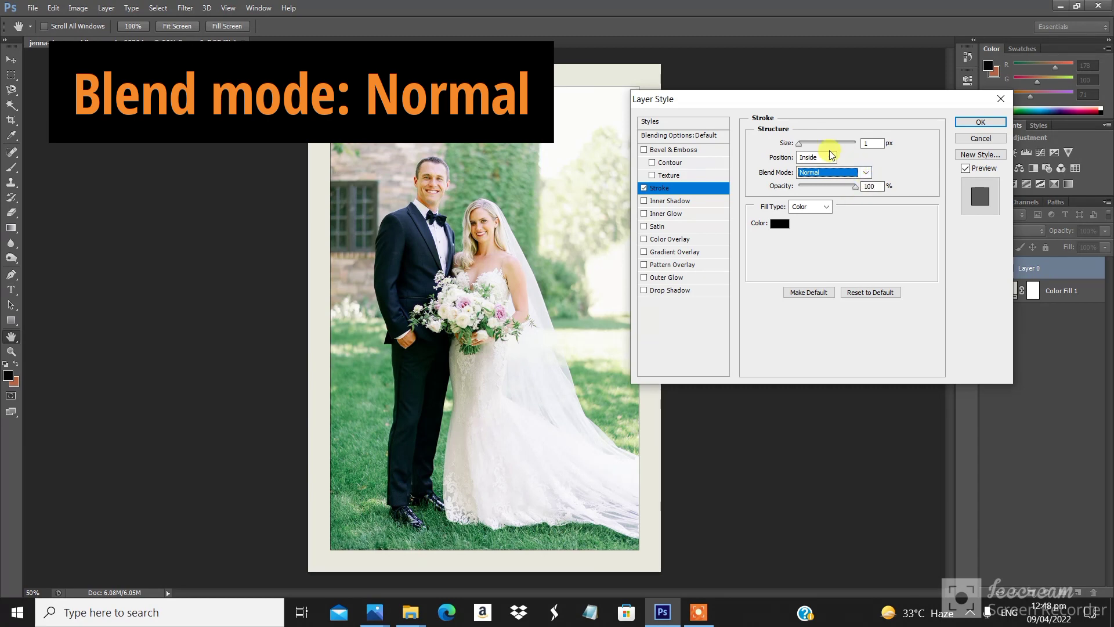
{"action": "mouse_move", "coordinate": [800, 147]}
{"action": "left_mouse_down"}
{"action": "mouse_move", "coordinate": [821, 151]}
{"action": "mouse_move", "coordinate": [811, 163]}
{"action": "left_mouse_up"}
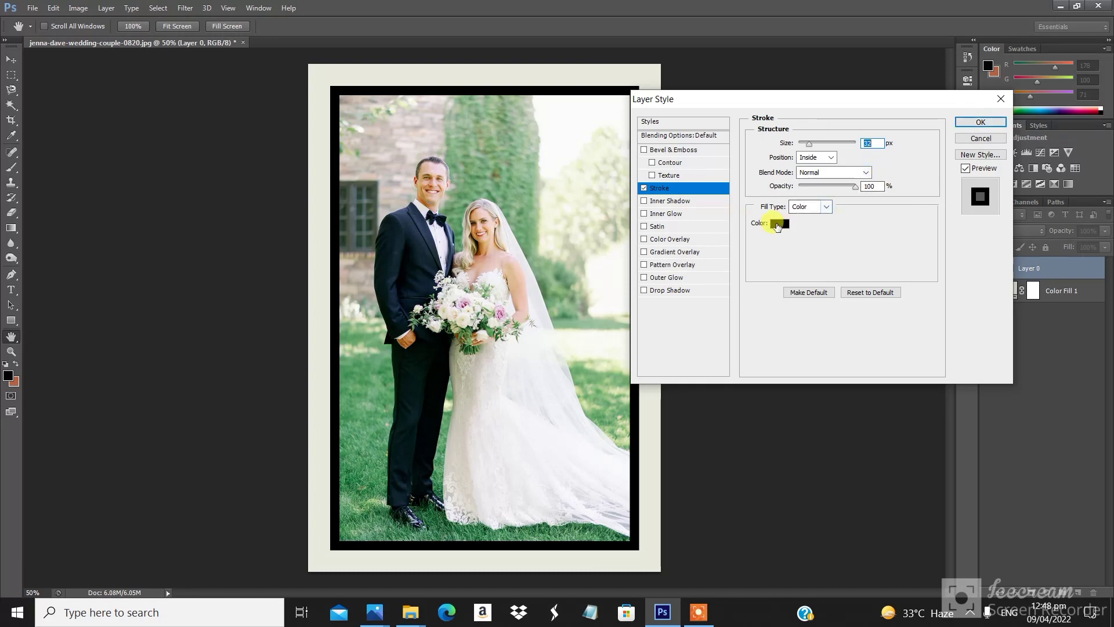
Step: Make the stroke mauve b56e94, sampled from the bouquet, and apply the layer style
{"action": "left_click", "coordinate": [777, 224]}
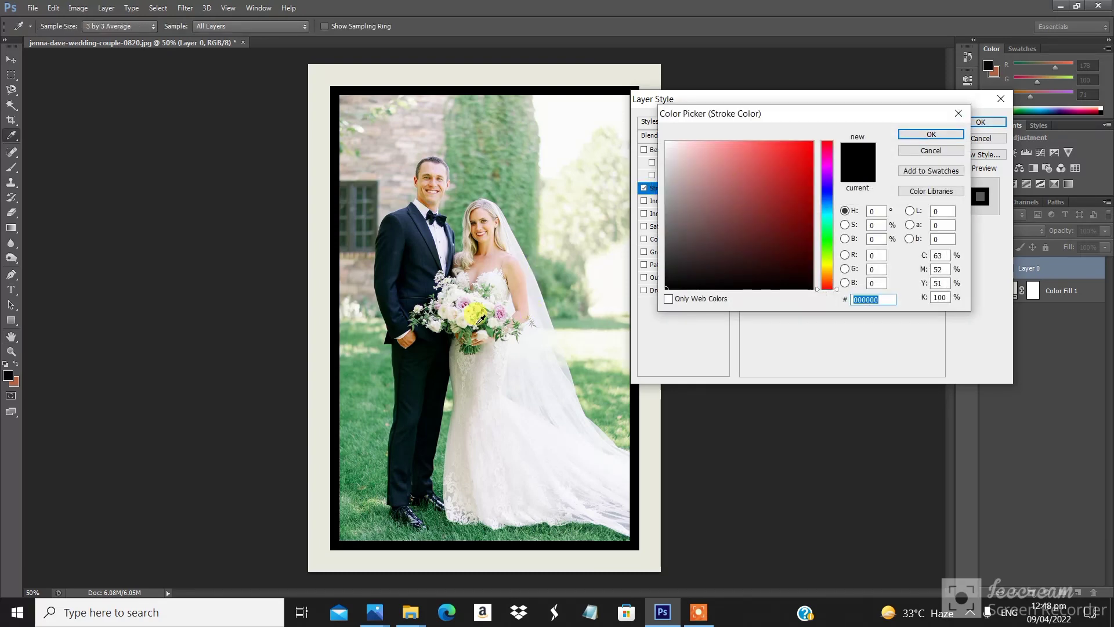
{"action": "left_click", "coordinate": [465, 305]}
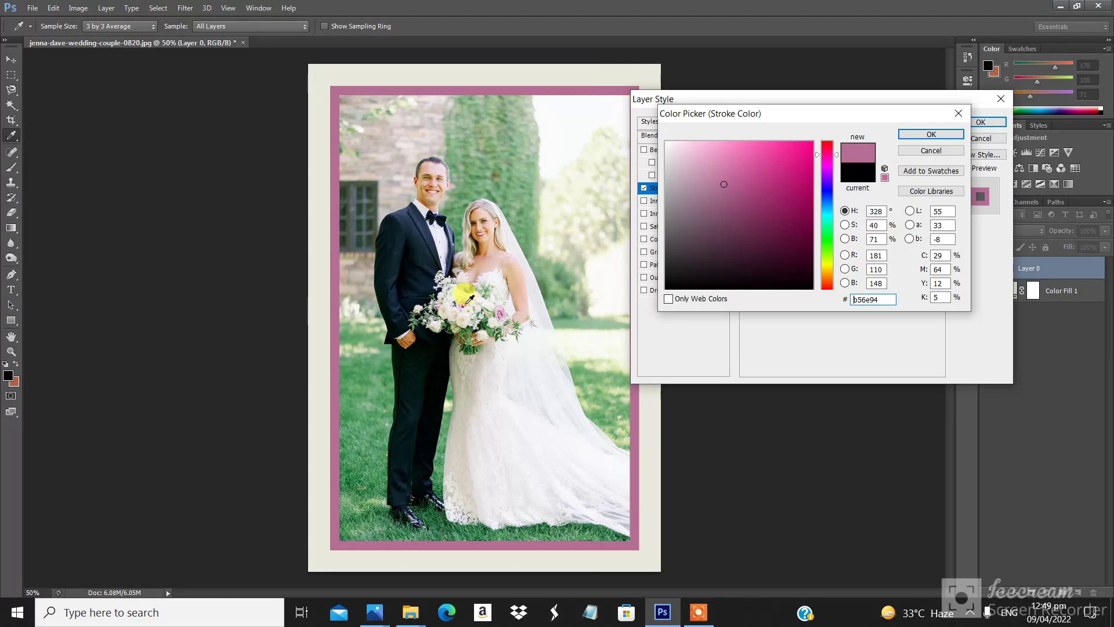
{"action": "left_click", "coordinate": [929, 135]}
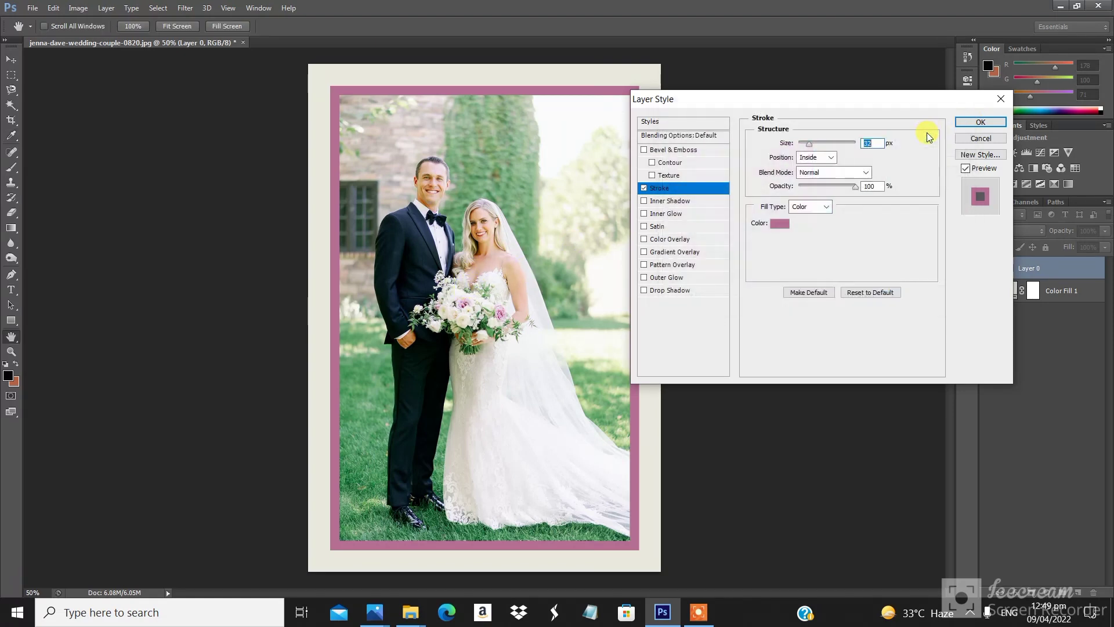
{"action": "left_click", "coordinate": [975, 123]}
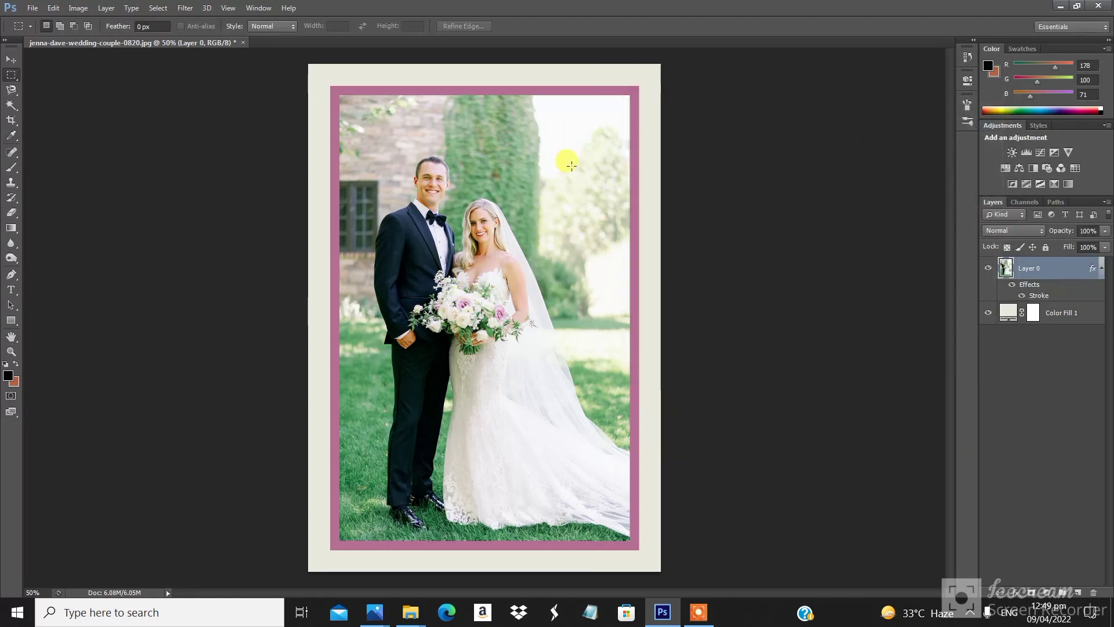